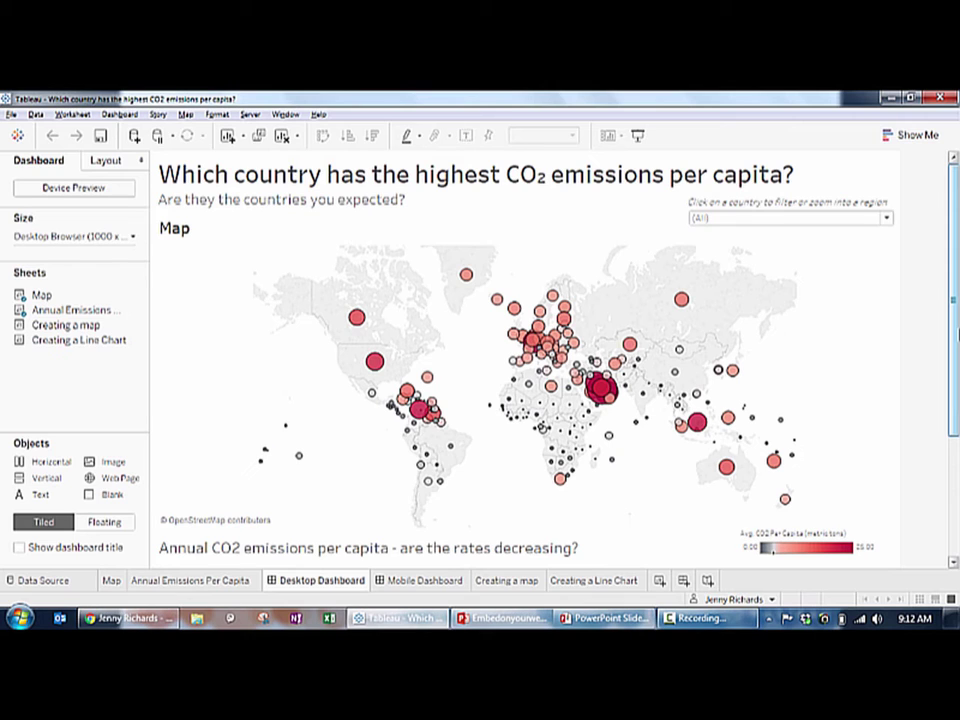
Review the Annual Emissions Per Capita sheet, Creating a map worksheet, and Mobile and Desktop Dashboards
{"action": "left_click", "coordinate": [221, 586]}
{"action": "left_click", "coordinate": [435, 581]}
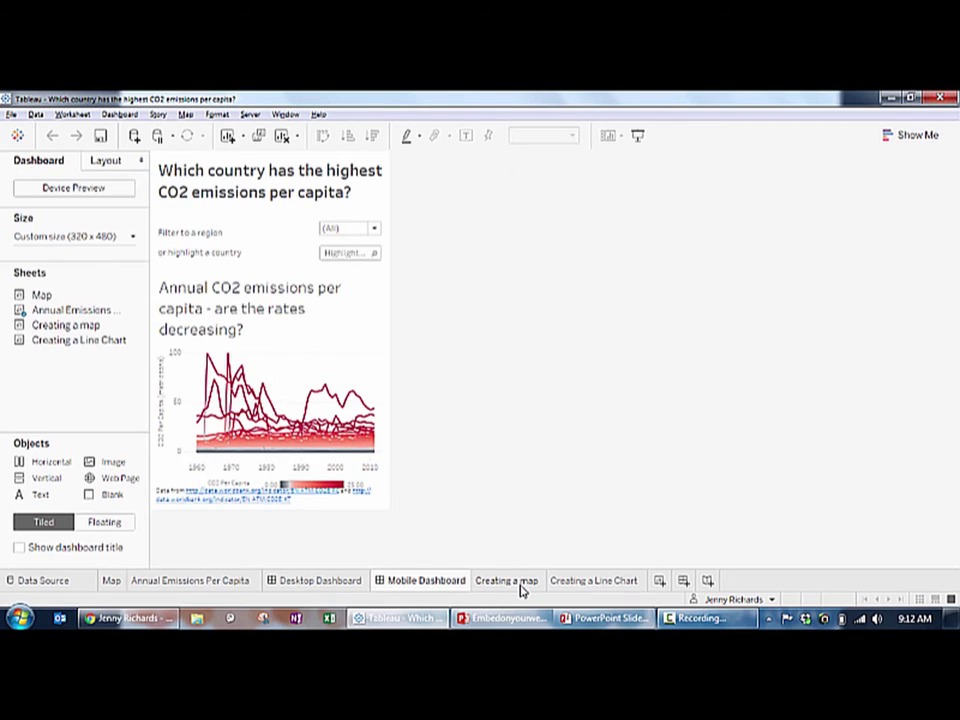
{"action": "left_click", "coordinate": [508, 581]}
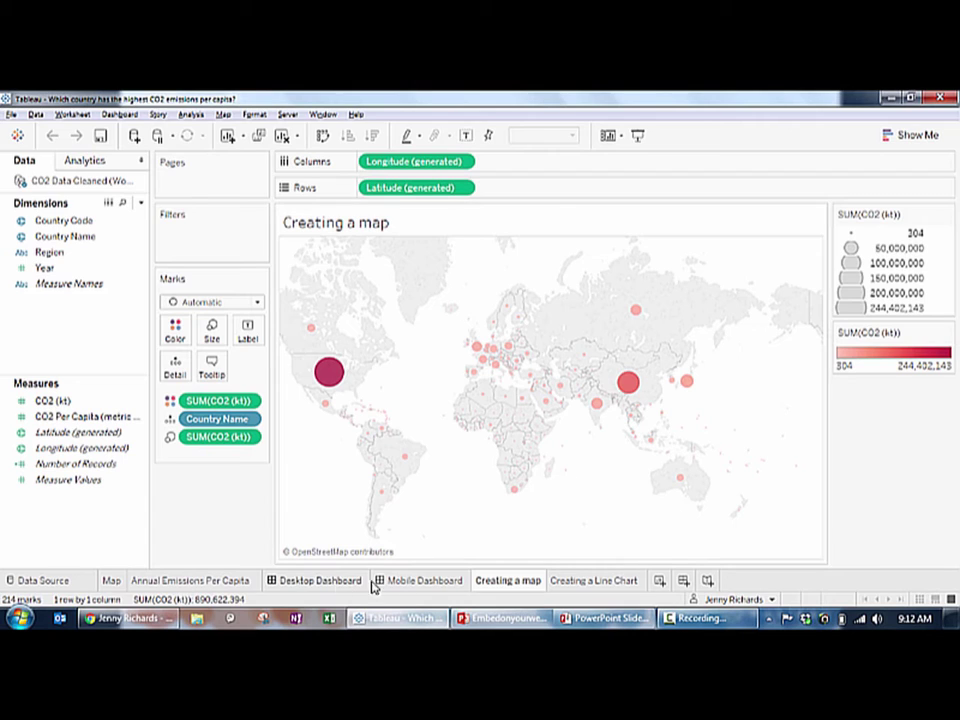
{"action": "mouse_move", "coordinate": [453, 585]}
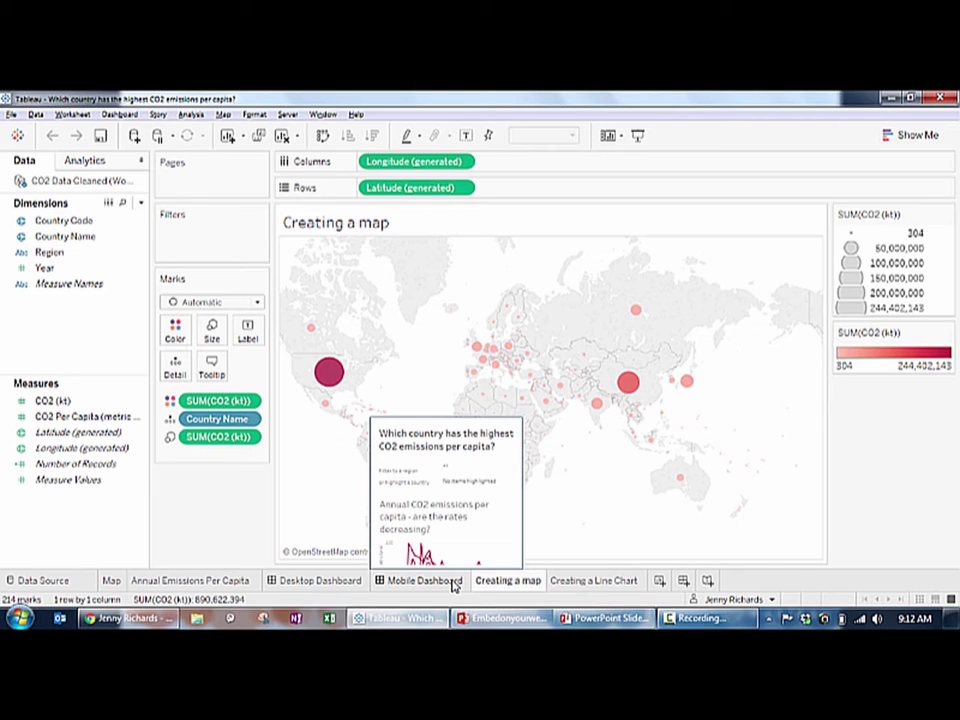
{"action": "left_click", "coordinate": [416, 585]}
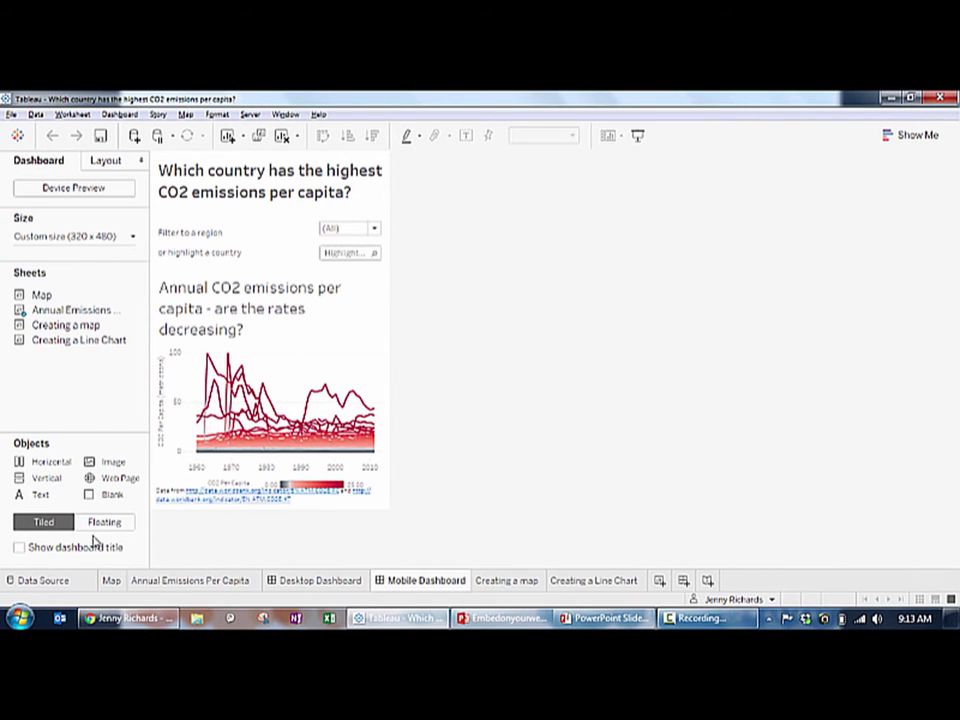
{"action": "left_click", "coordinate": [322, 582]}
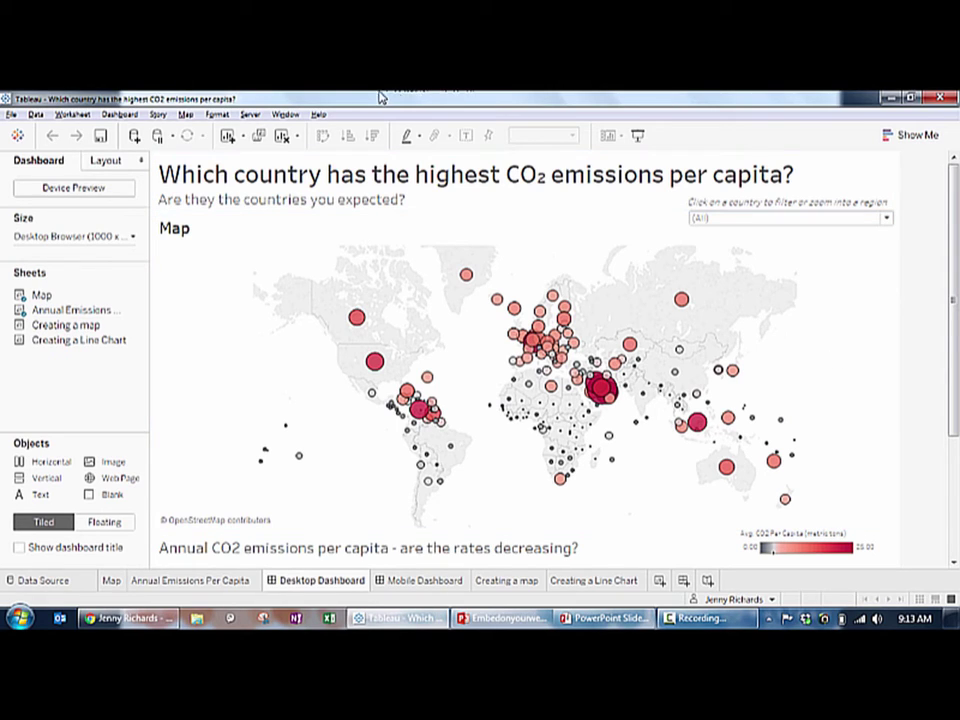
Save the workbook to Tableau Public under its existing title
{"action": "left_click", "coordinate": [250, 114]}
{"action": "mouse_move", "coordinate": [339, 264]}
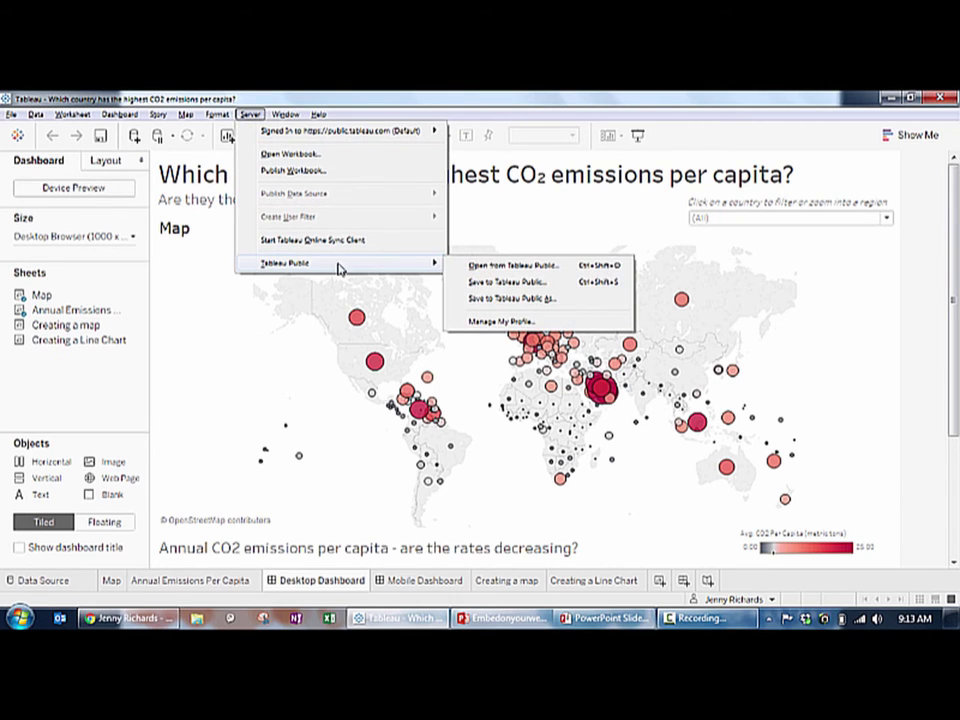
{"action": "left_click", "coordinate": [553, 299]}
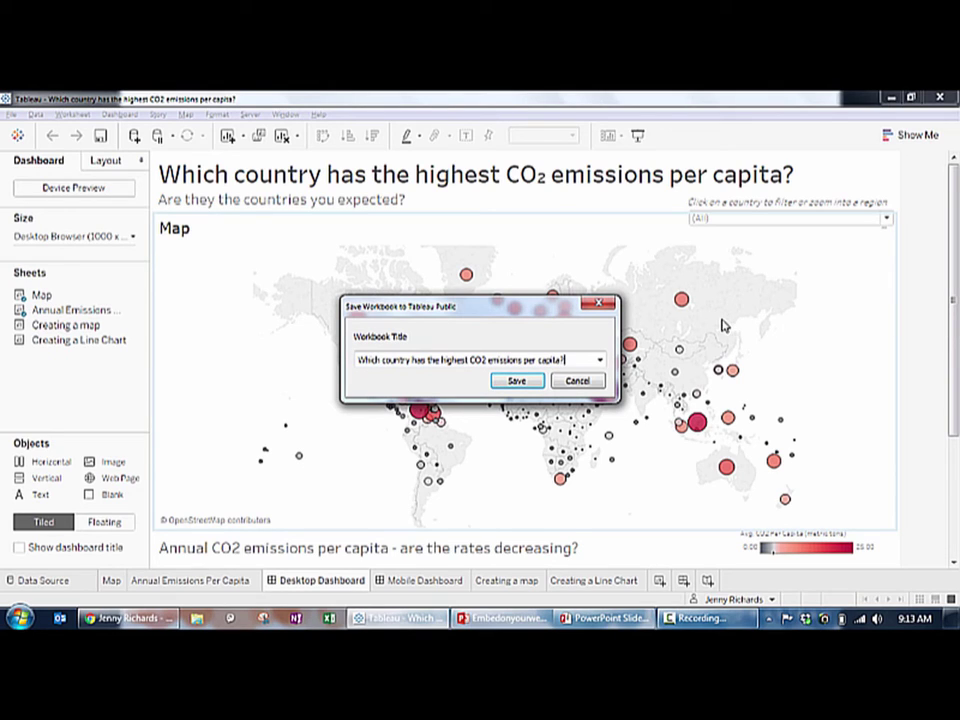
{"action": "left_click", "coordinate": [536, 382]}
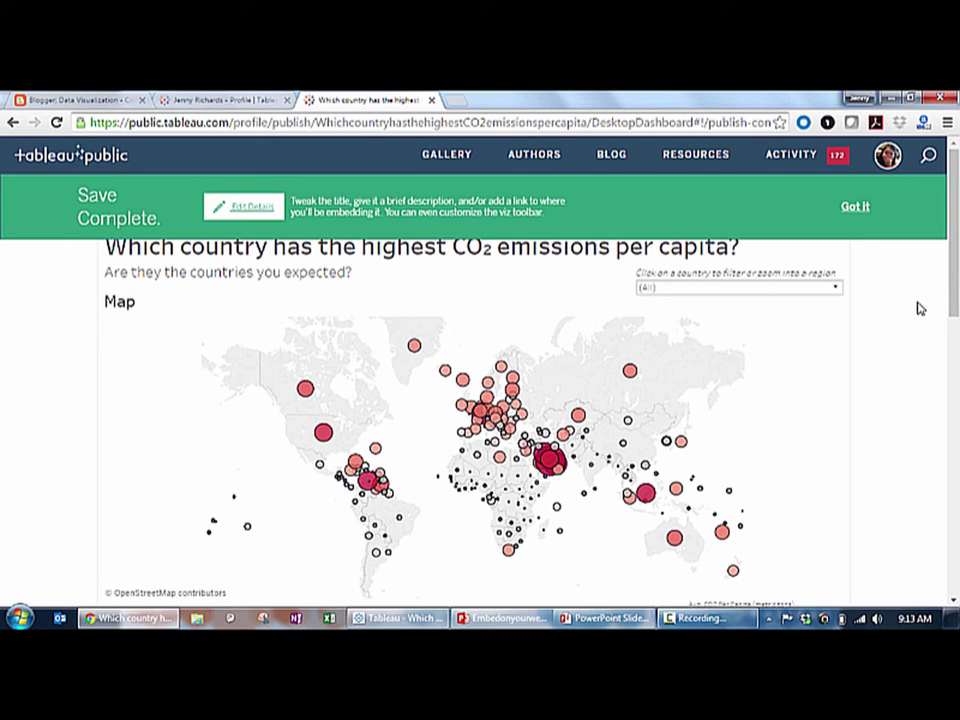
Save the viz details with the author's website URL as permalink and sheets shown as tabs
{"action": "left_click", "coordinate": [251, 212]}
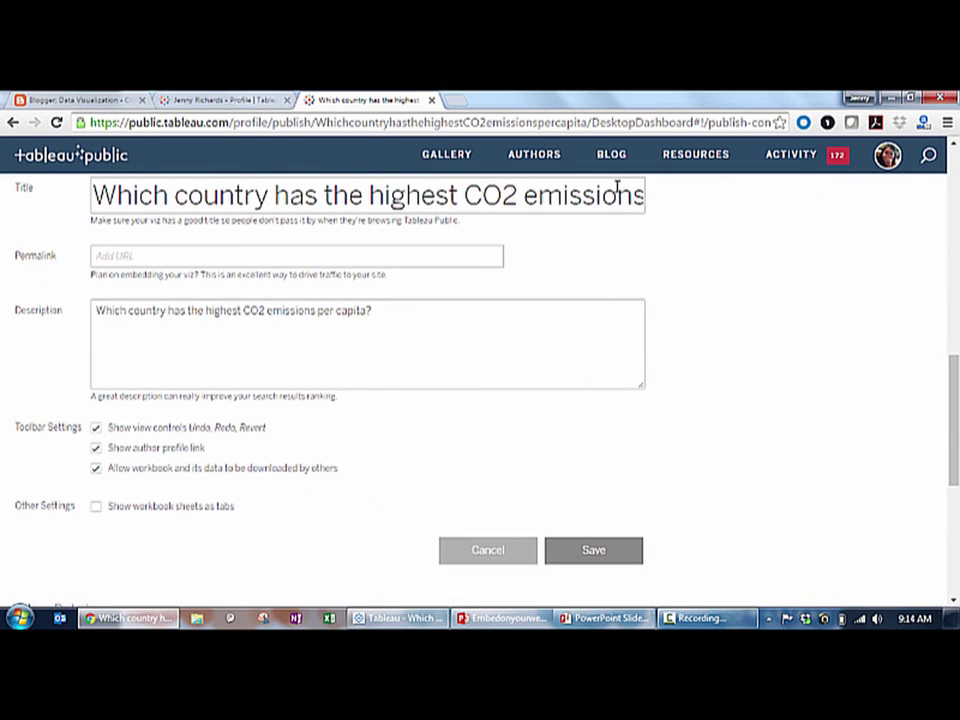
{"action": "left_click", "coordinate": [120, 313]}
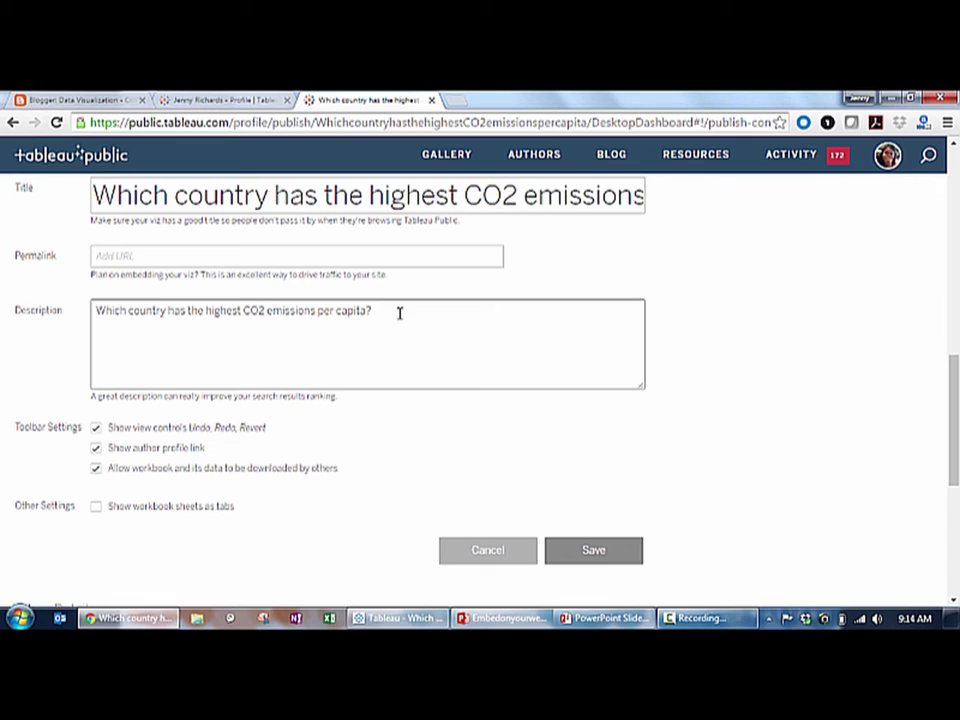
{"action": "left_click", "coordinate": [129, 259]}
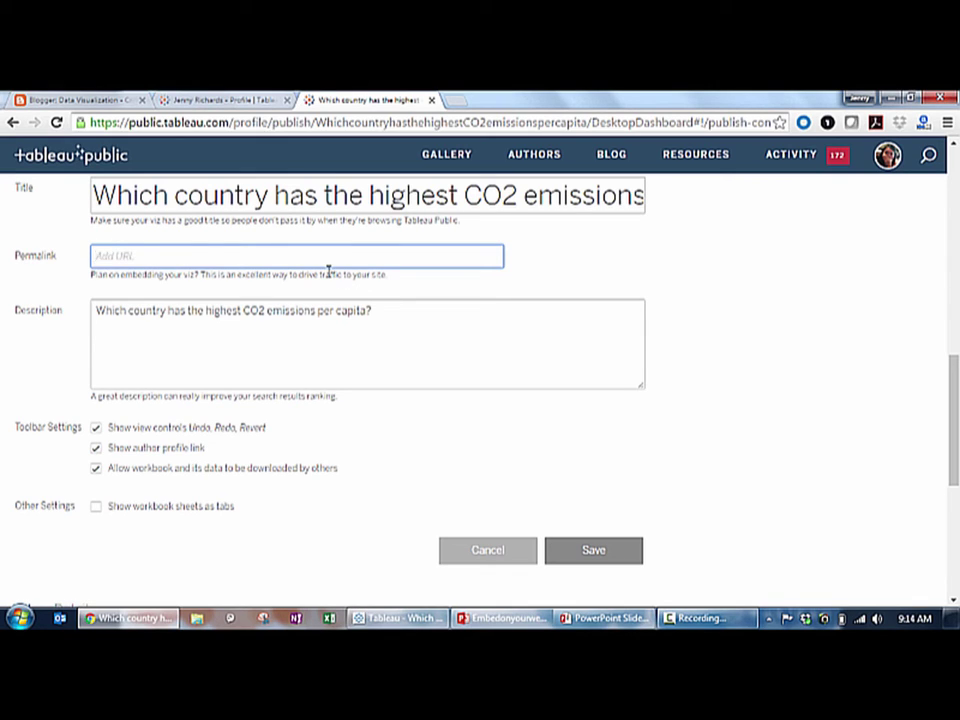
{"action": "type", "text": "http://jn"}
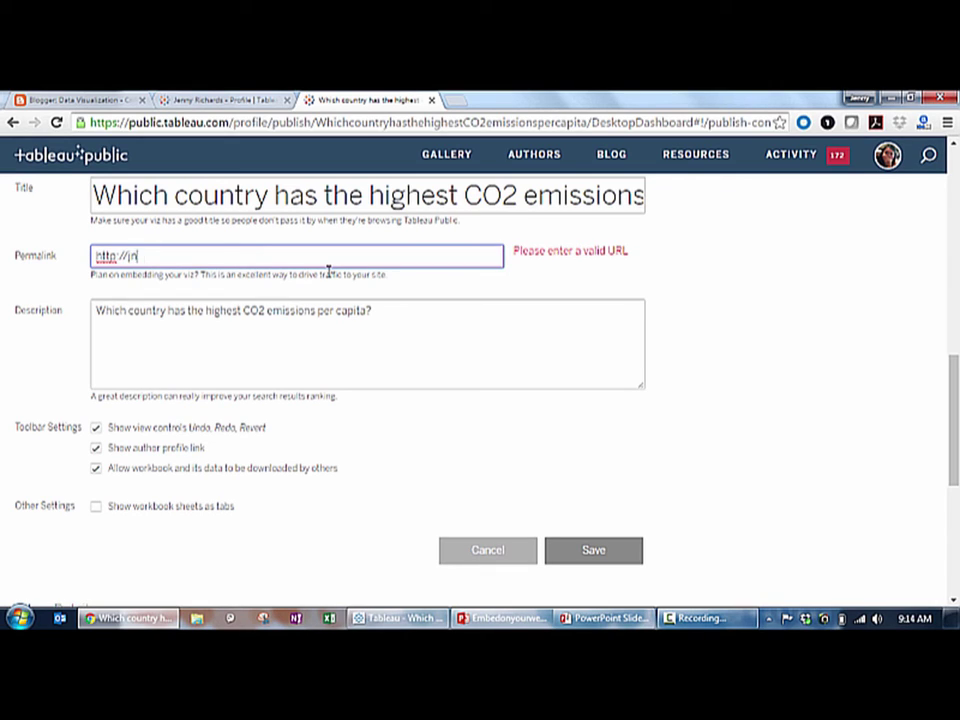
{"action": "type", "text": "nyrchrds.com"}
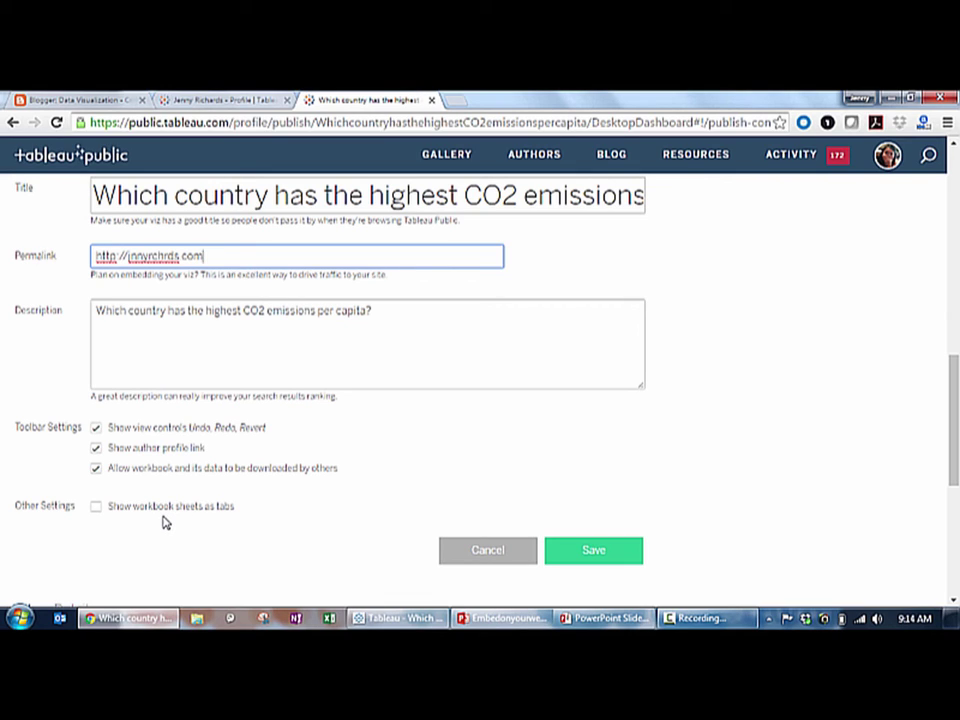
{"action": "left_click", "coordinate": [97, 507]}
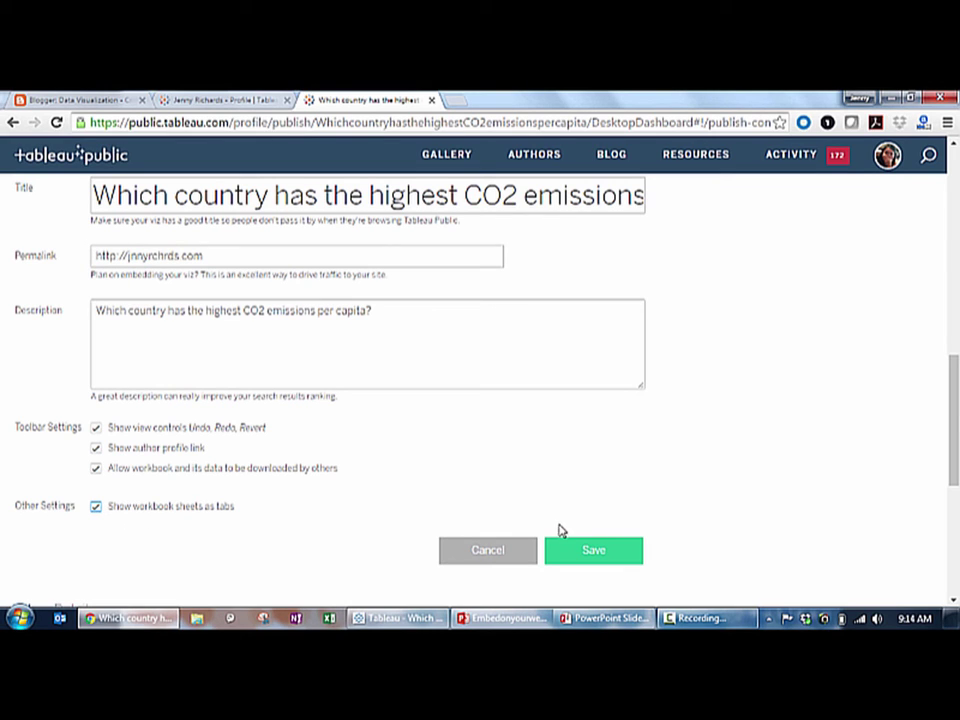
{"action": "left_click", "coordinate": [598, 550]}
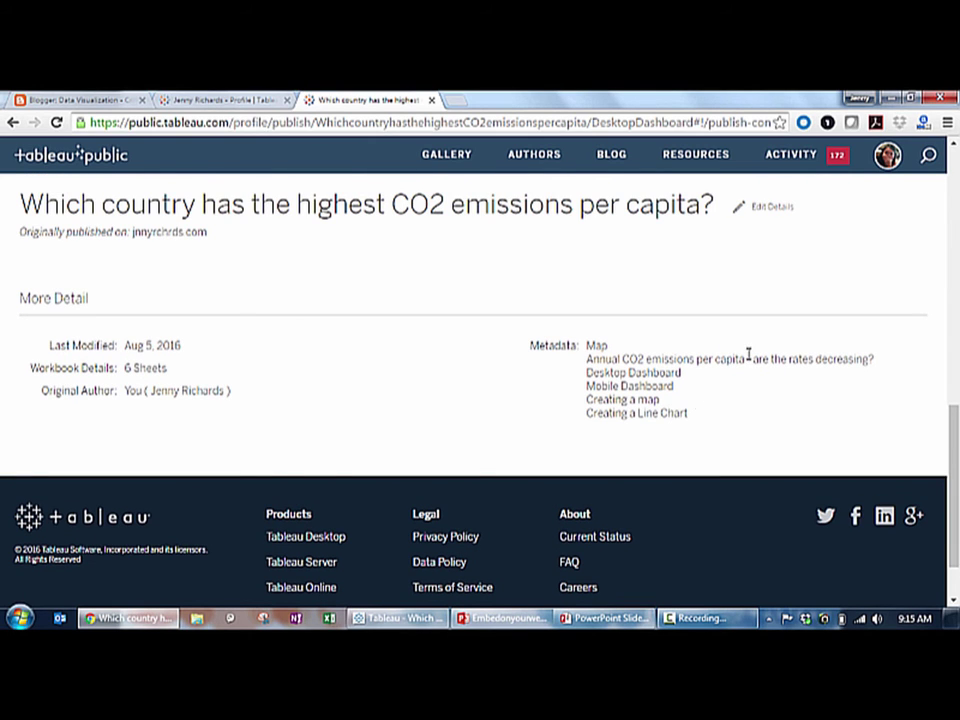
Copy the viz's embed code from Share and paste it into the new Blogger post's HTML
{"action": "scroll", "coordinate": [780, 372], "scroll_direction": "up", "scroll_amount": 10}
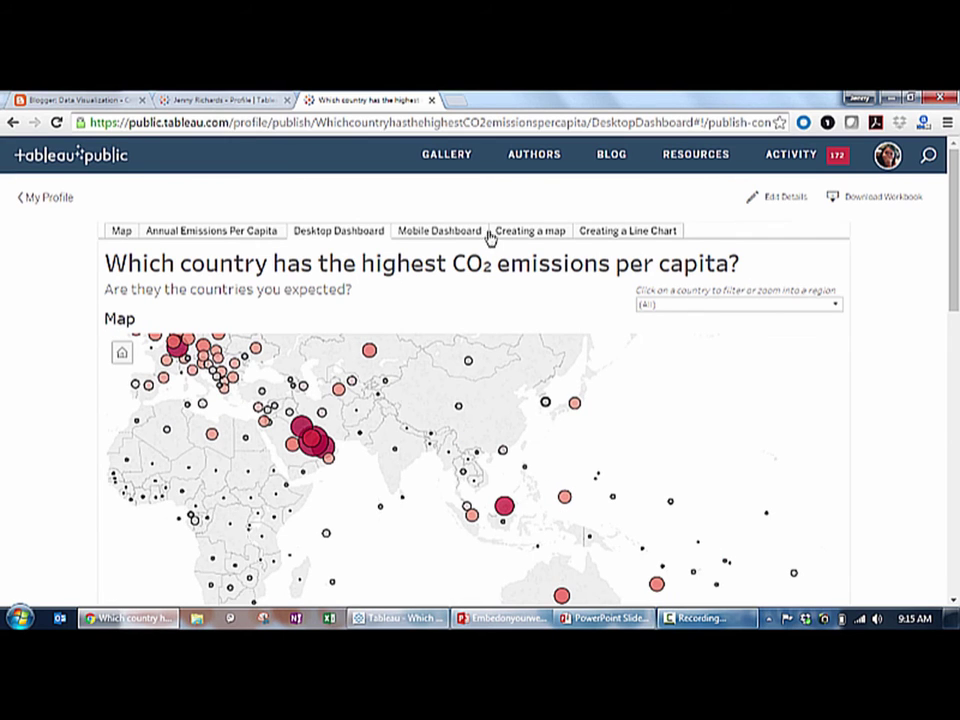
{"action": "scroll", "coordinate": [920, 385], "scroll_direction": "down", "scroll_amount": 4}
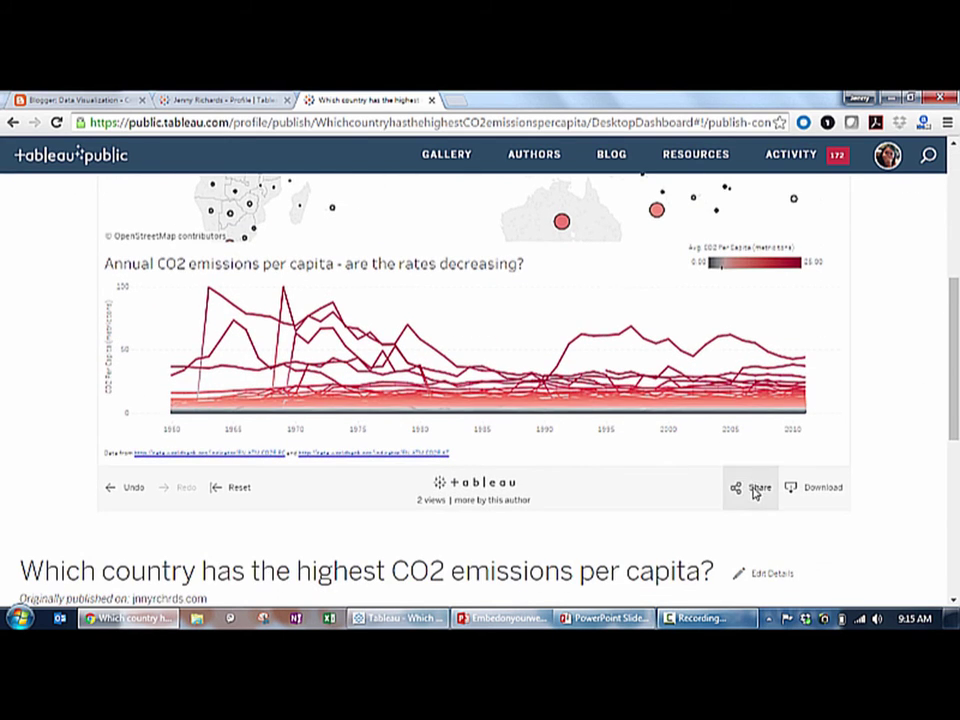
{"action": "left_click", "coordinate": [755, 489]}
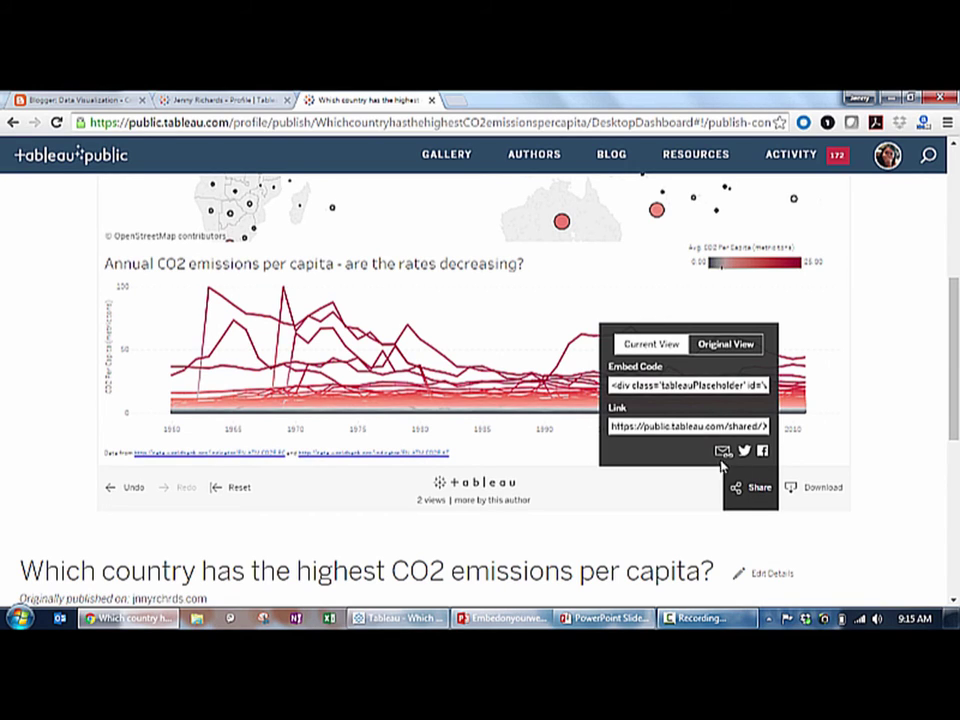
{"action": "left_click", "coordinate": [628, 428]}
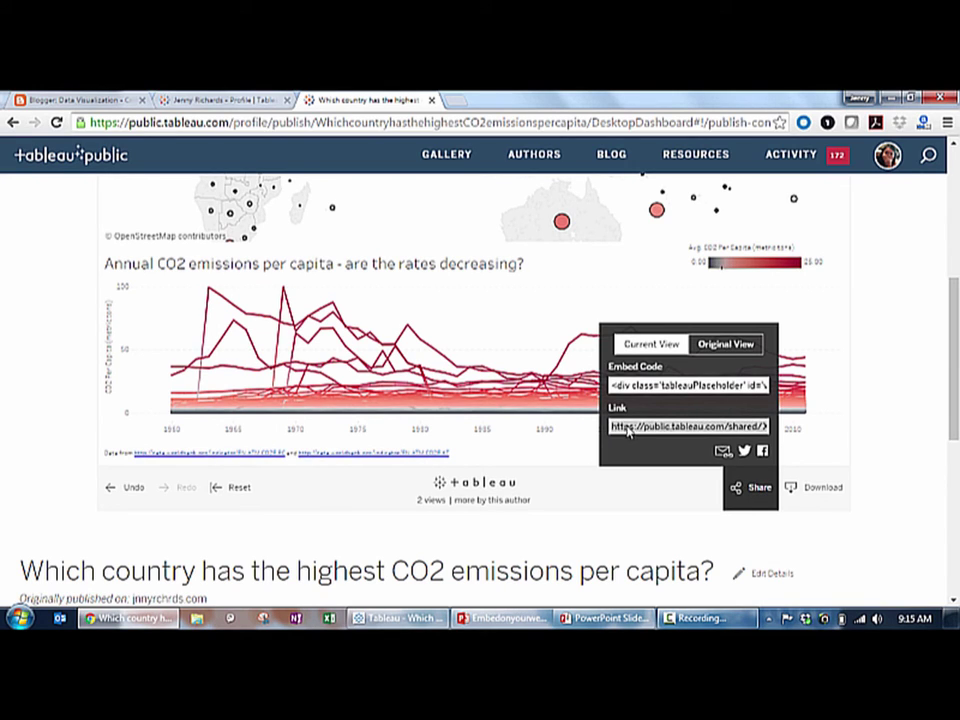
{"action": "left_click", "coordinate": [639, 387]}
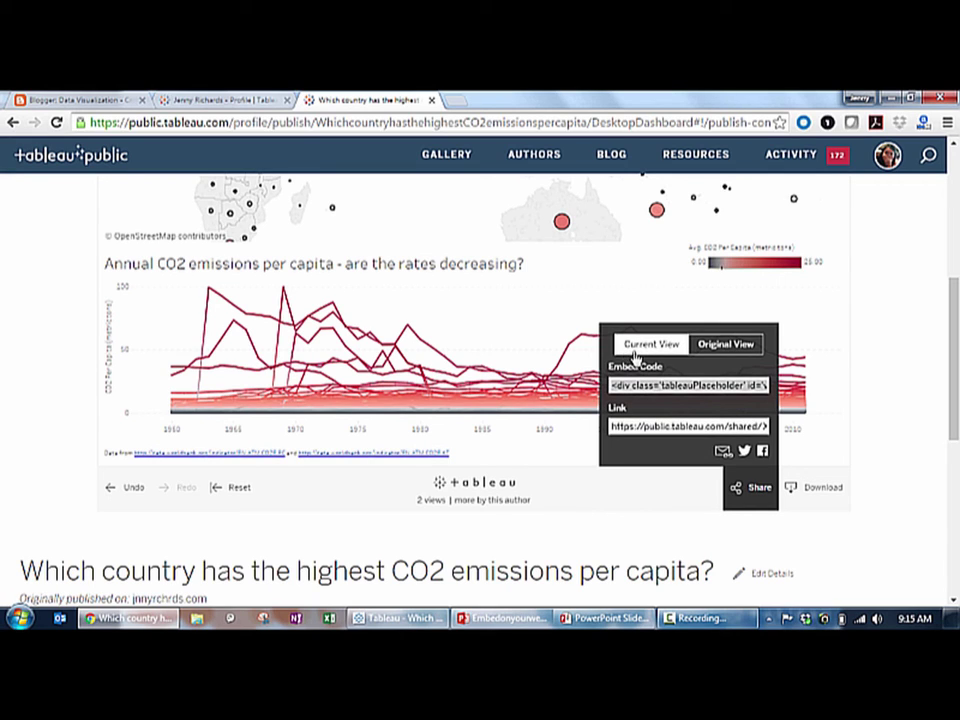
{"action": "left_click", "coordinate": [71, 100]}
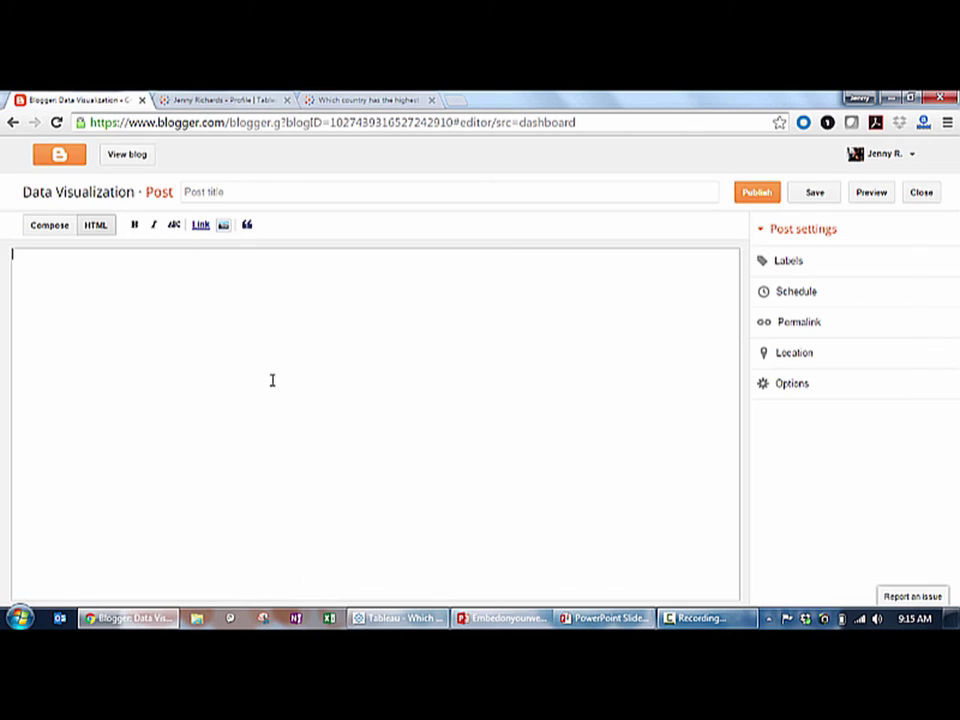
{"action": "key", "text": "ctrl+v"}
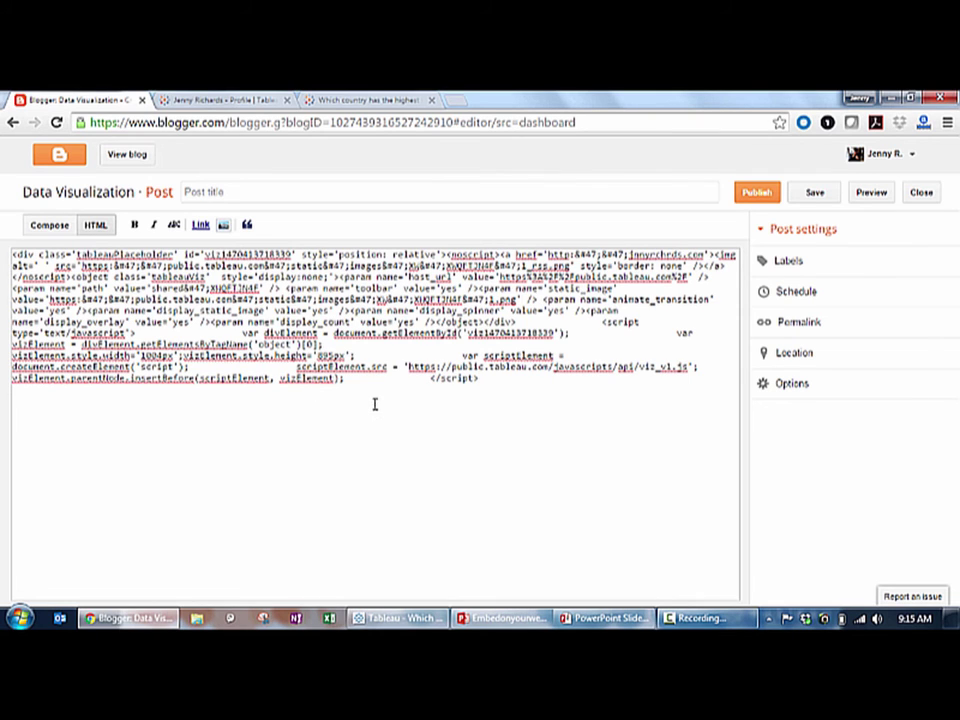
Close the Share popup and browse the author's profile down to the vizzes list
{"action": "left_click", "coordinate": [371, 100]}
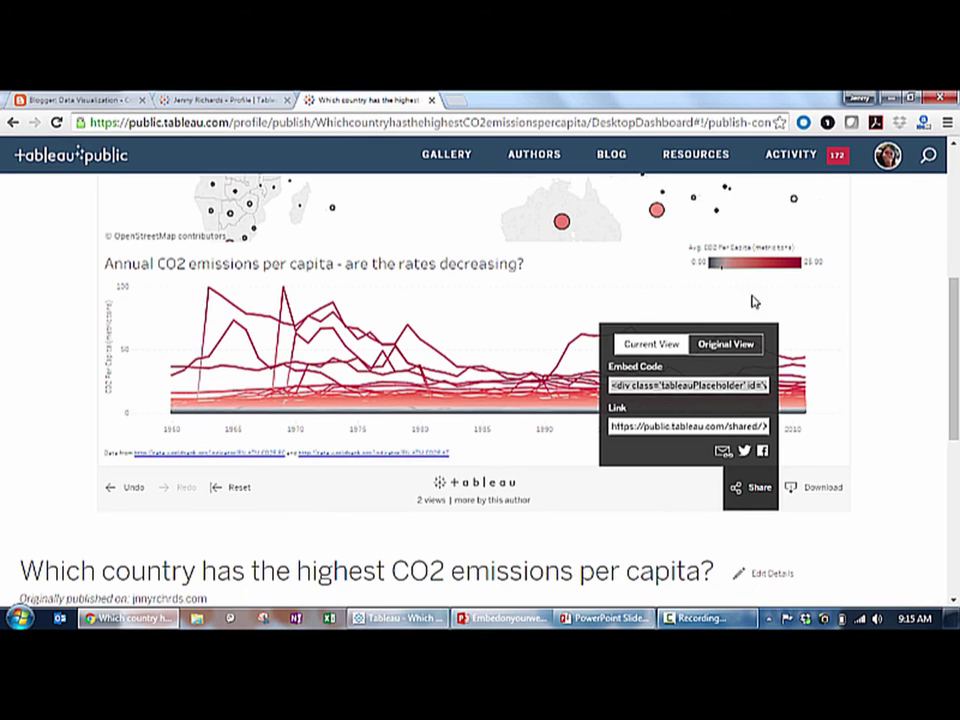
{"action": "left_click", "coordinate": [754, 489]}
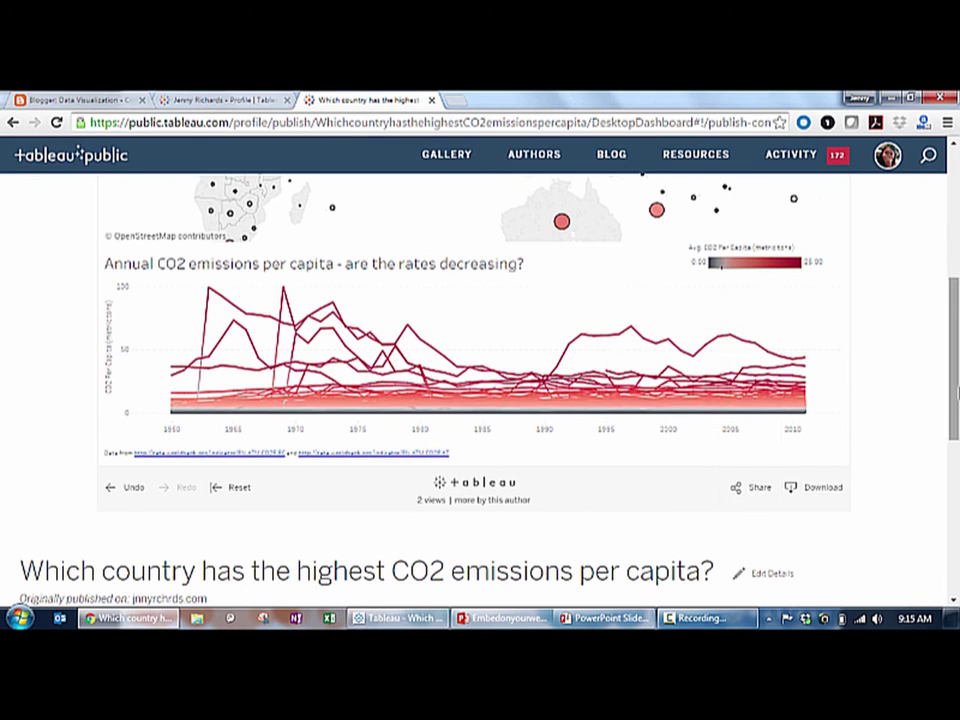
{"action": "scroll", "coordinate": [955, 352], "scroll_direction": "up", "scroll_amount": 1}
{"action": "scroll", "coordinate": [955, 352], "scroll_direction": "up", "scroll_amount": 3}
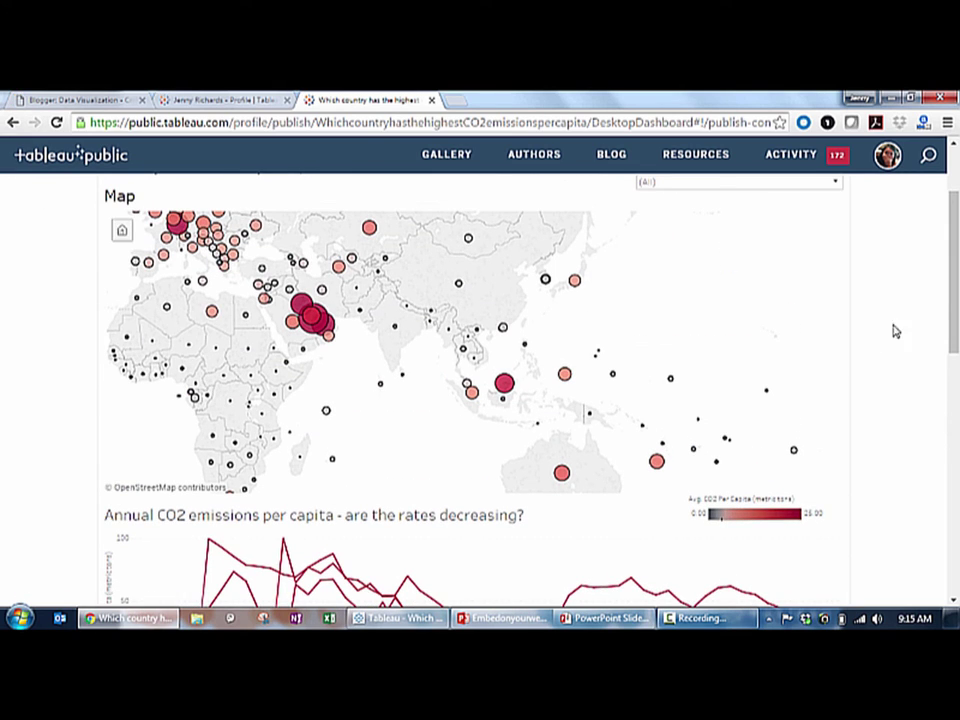
{"action": "scroll", "coordinate": [955, 280], "scroll_direction": "up", "scroll_amount": 2}
{"action": "left_click", "coordinate": [61, 203]}
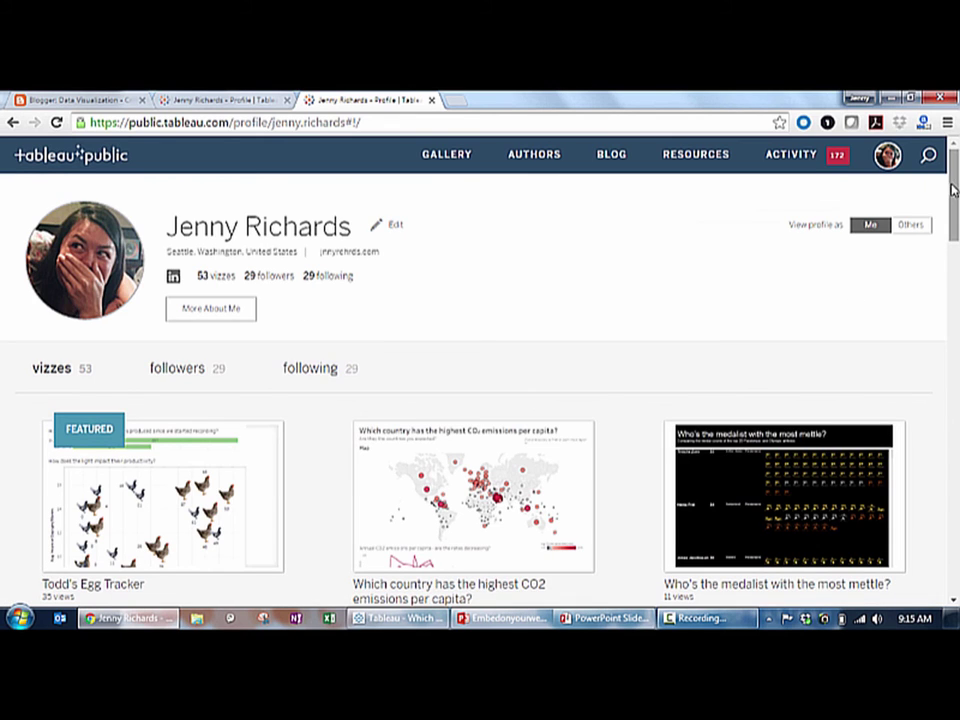
{"action": "scroll", "coordinate": [910, 230], "scroll_direction": "down", "scroll_amount": 2}
{"action": "mouse_move", "coordinate": [500, 287]}
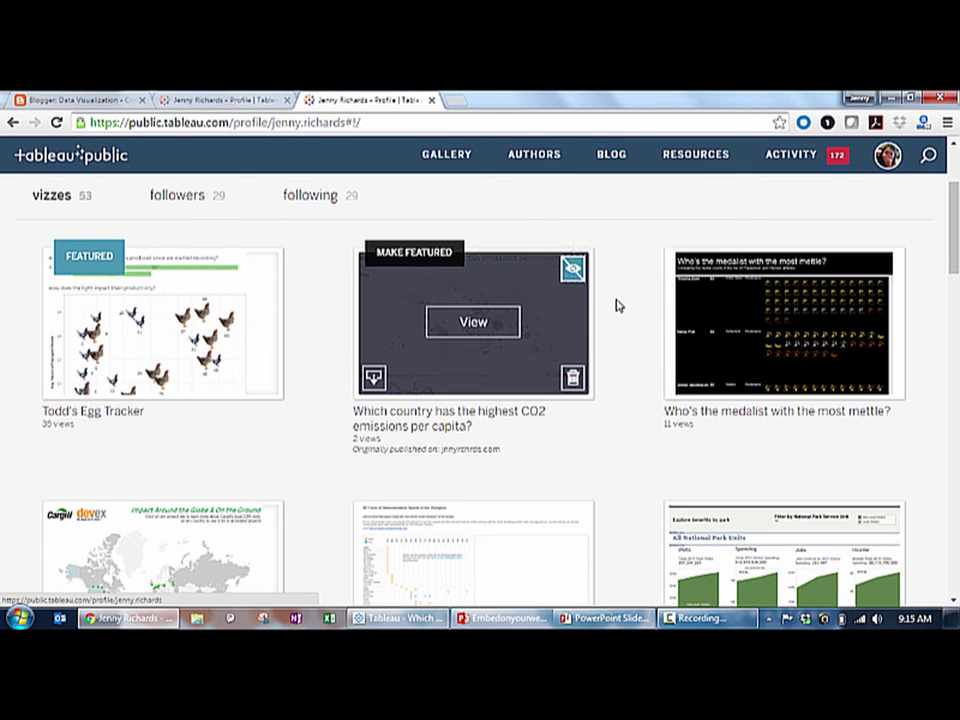
{"action": "left_click", "coordinate": [573, 268]}
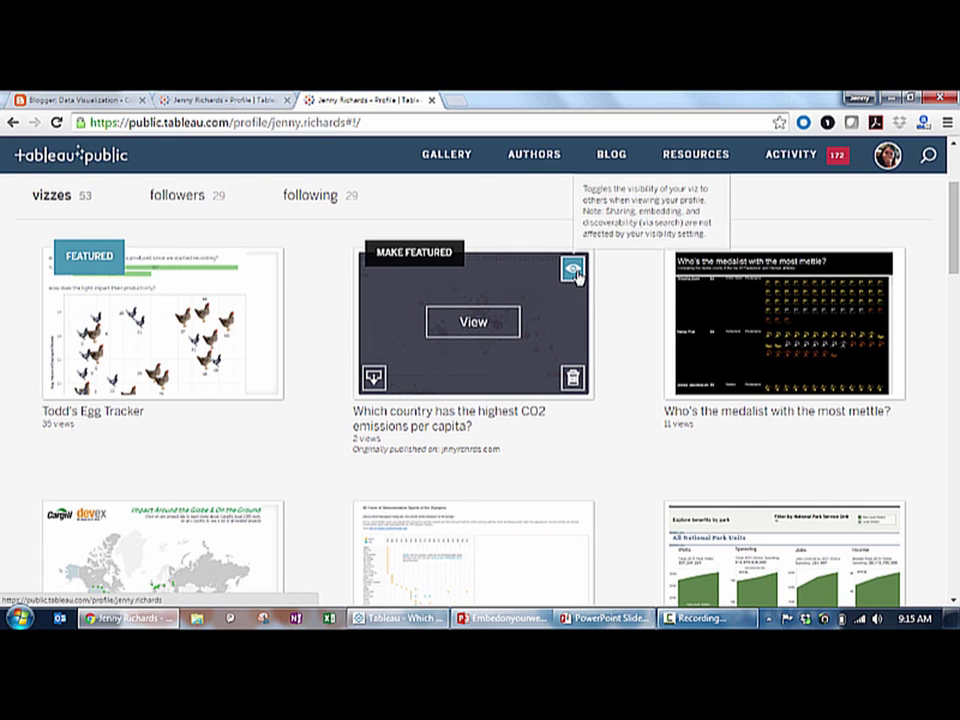
{"action": "left_click", "coordinate": [573, 269]}
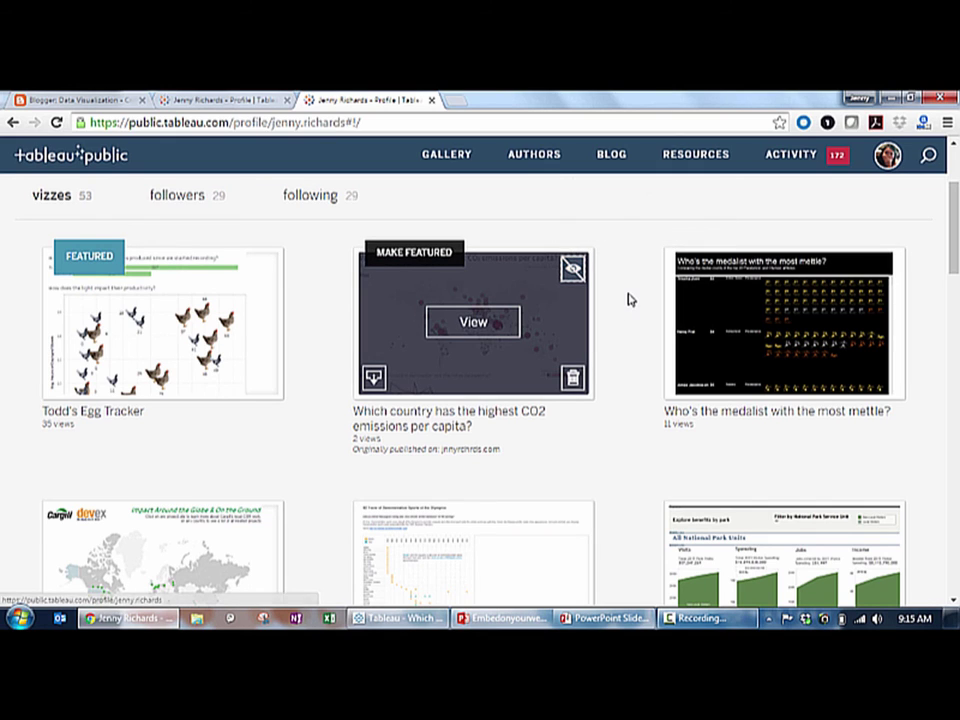
{"action": "left_click", "coordinate": [573, 269]}
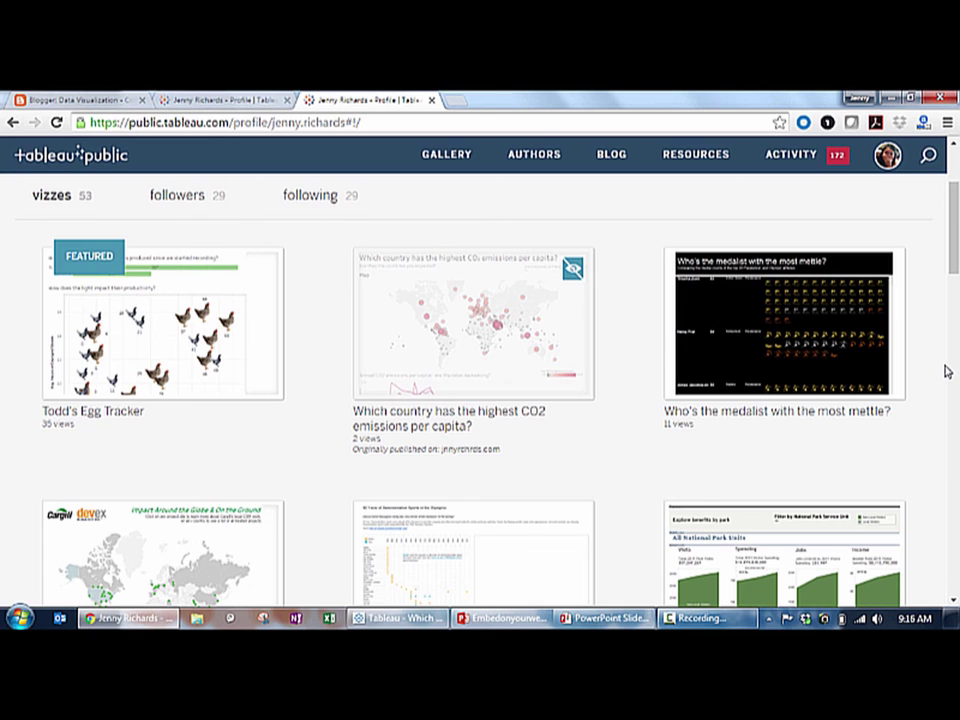
{"action": "left_click", "coordinate": [573, 269]}
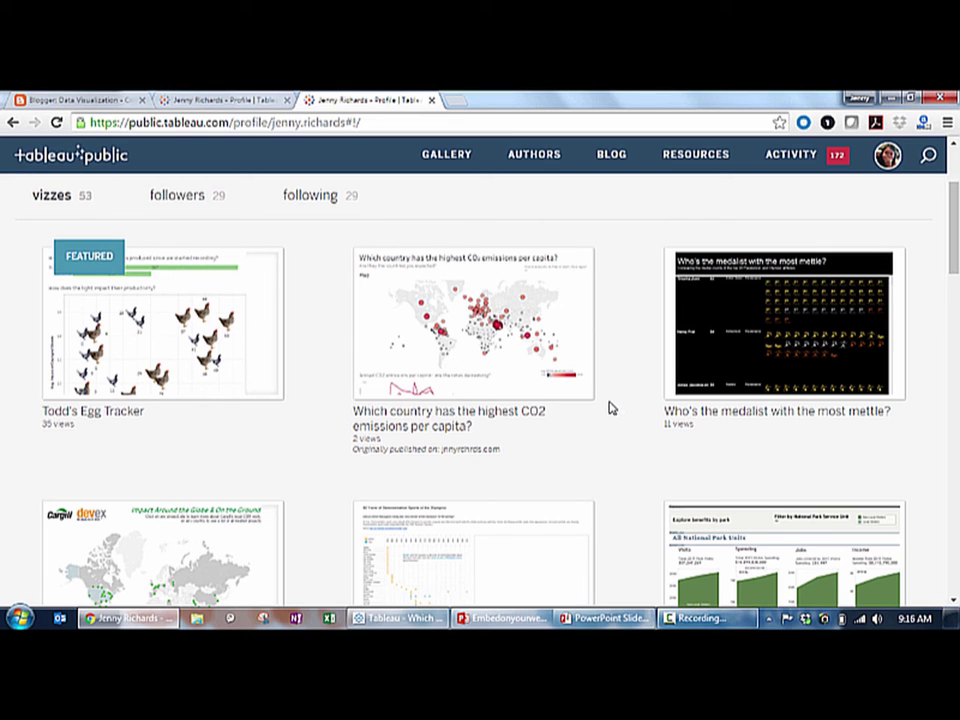
{"action": "mouse_move", "coordinate": [568, 378]}
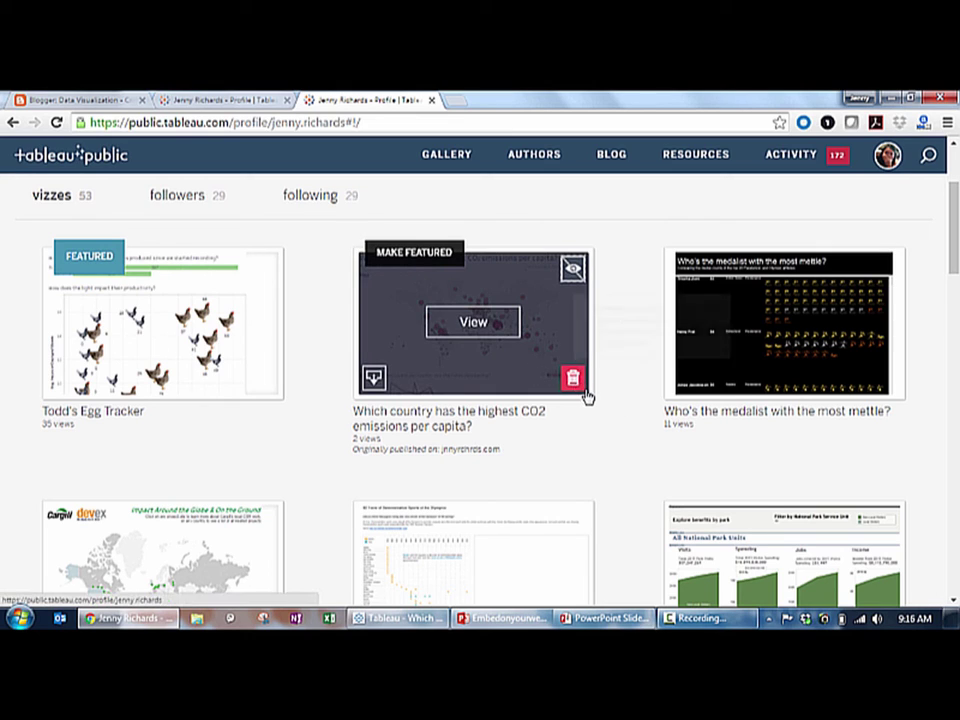